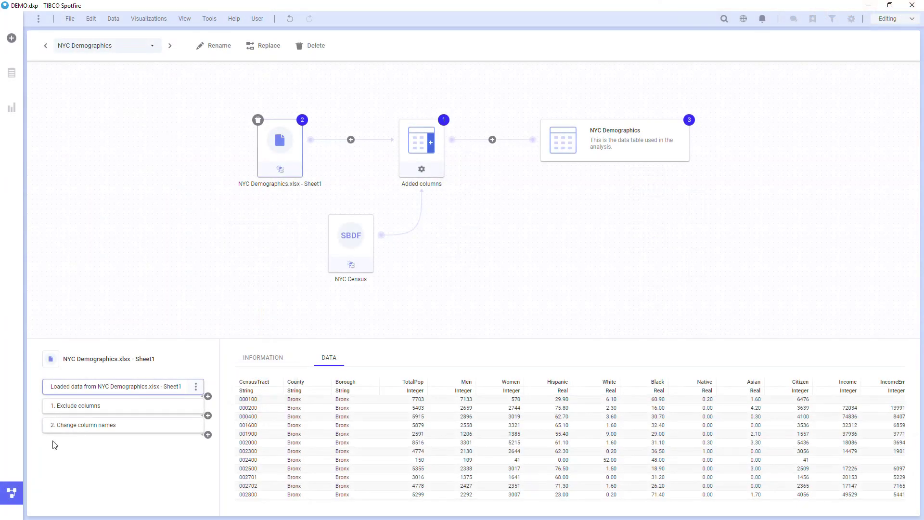
# Open the Data loading popup on the NYC Demographics.xlsx source node, showing New data when possible.
pyautogui.click(282, 169)
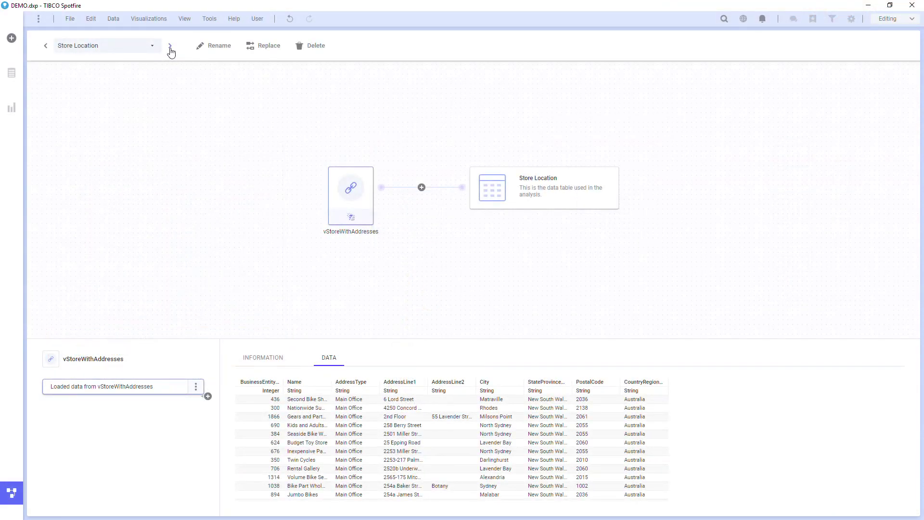
# Step the data canvas from the Store Location table on to the next table, Internet Sales.
pyautogui.click(170, 45)
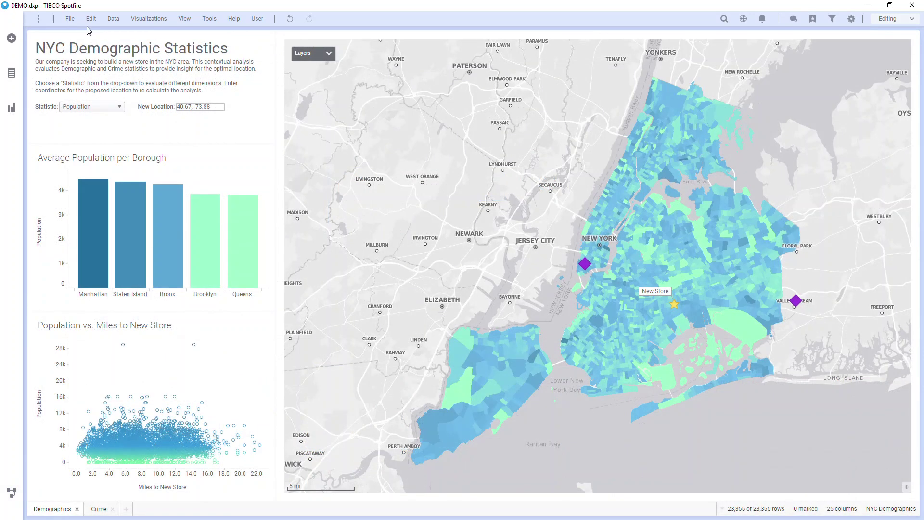
# Return to the DEMO.dxp analysis and bring up the File > Save as choices.
pyautogui.click(71, 19)
pyautogui.moveTo(83, 57)
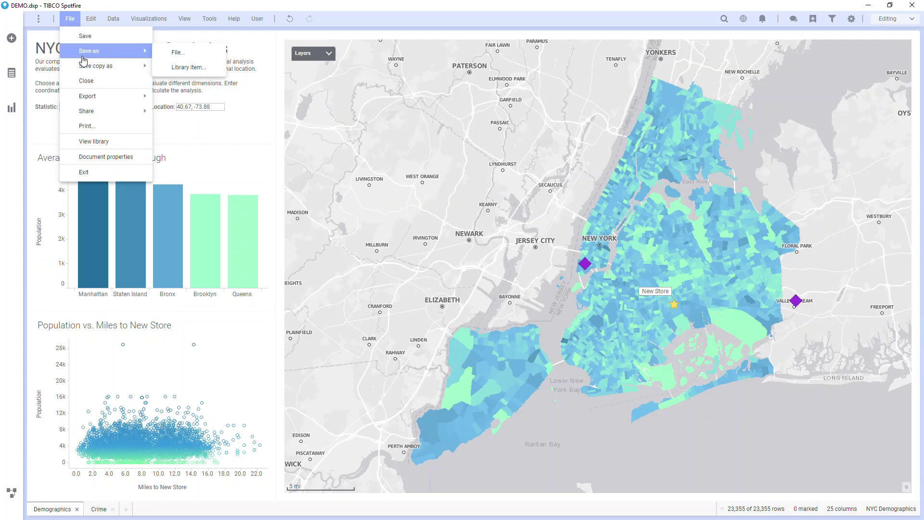
pyautogui.click(198, 73)
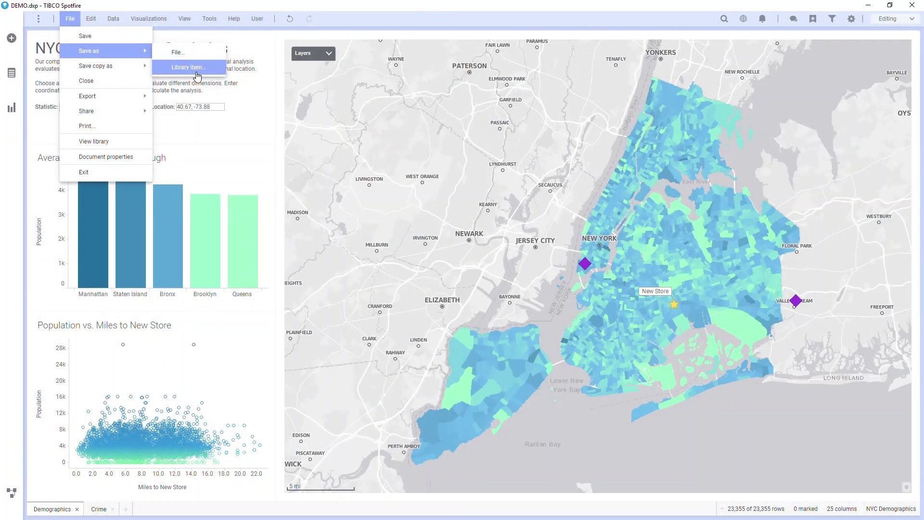
# Save the analysis as a library item named 'NYC Store Location' in the _Analyses folder.
pyautogui.click(198, 67)
pyautogui.doubleClick(346, 203)
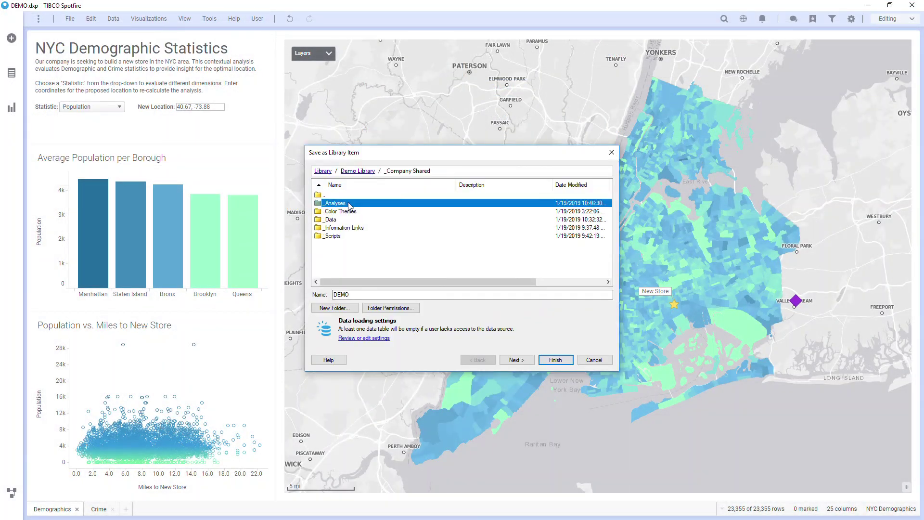
pyautogui.doubleClick(346, 203)
pyautogui.press('BackSpace')
pyautogui.press('BackSpace')
pyautogui.press('BackSpace')
pyautogui.press('BackSpace')
pyautogui.write('NYC Store Location')
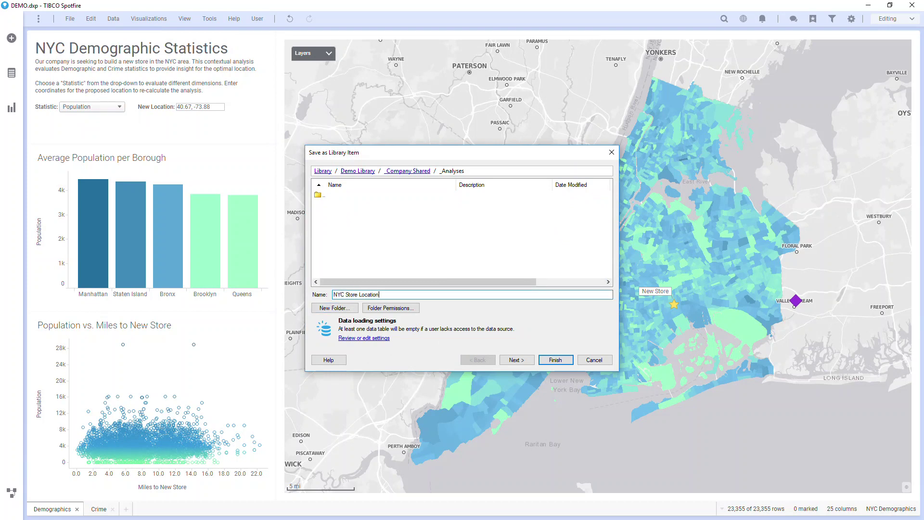
# Set data loading for all data sources to Stored data.
pyautogui.click(342, 337)
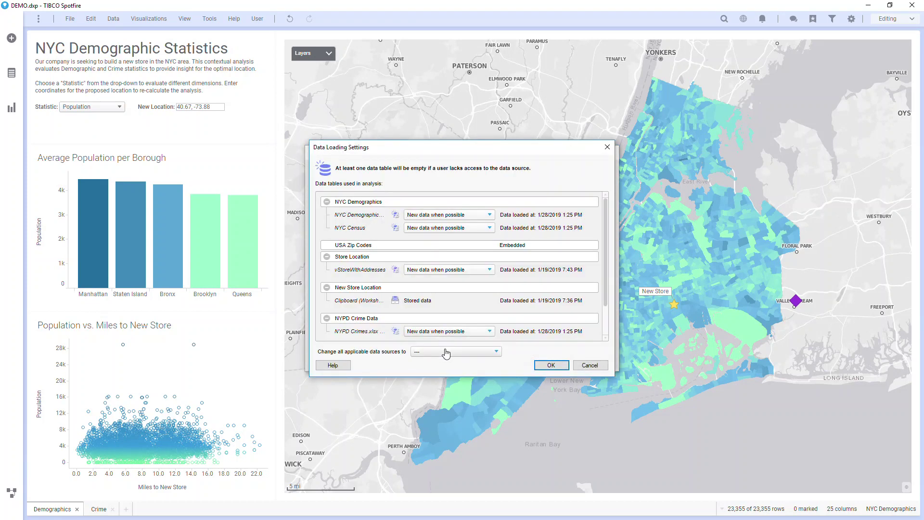
pyautogui.click(446, 351)
pyautogui.click(446, 339)
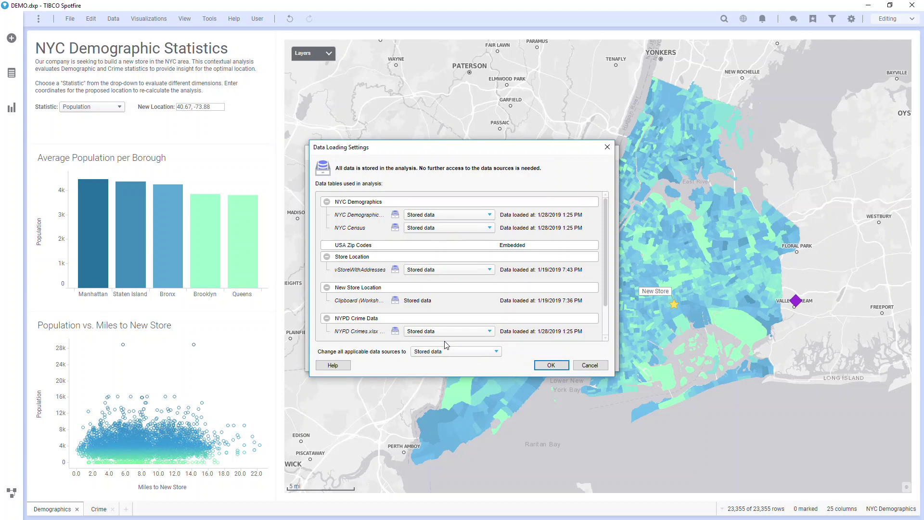
pyautogui.click(548, 364)
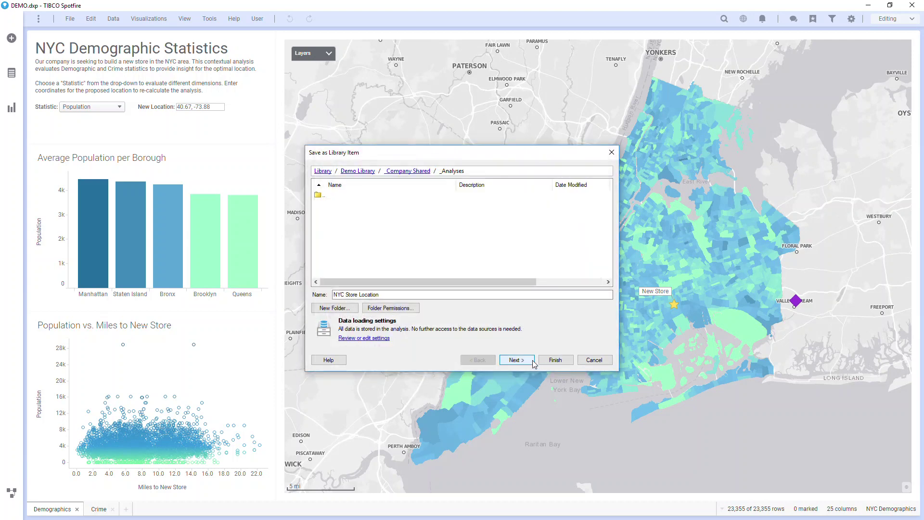
# Add the description 'Evaluating locations for our new store in NYC' and publish the analysis.
pyautogui.click(515, 364)
pyautogui.click(473, 258)
pyautogui.write('Evaluating locations for our new store in NYC')
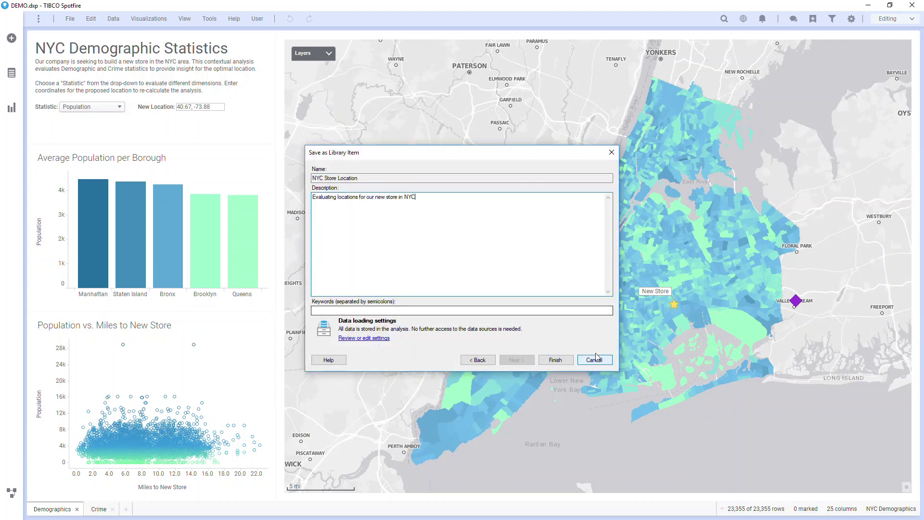
pyautogui.click(552, 361)
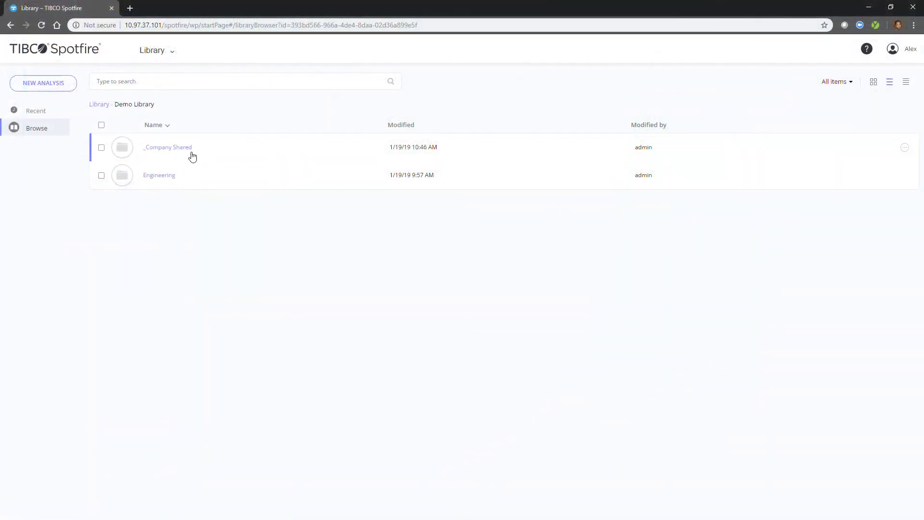
pyautogui.click(192, 155)
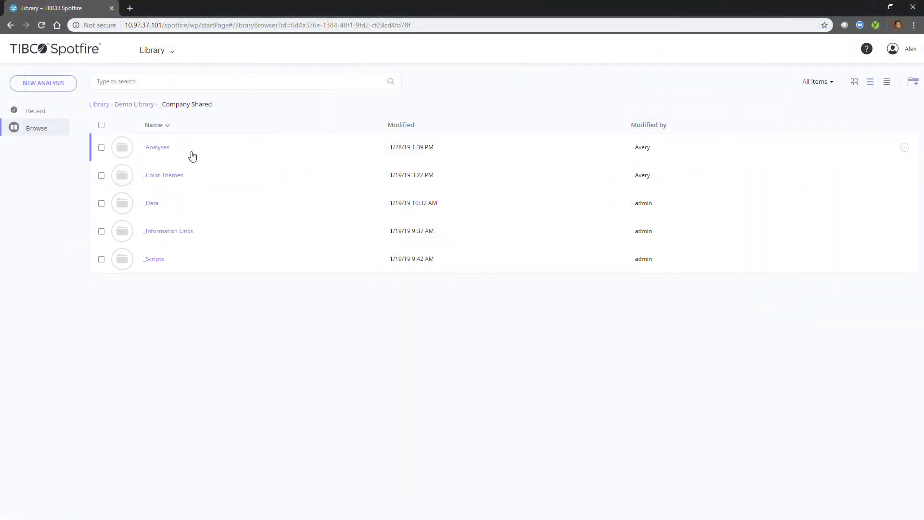
# Open the _Analyses folder in the web library to find NYC Store Location.
pyautogui.click(192, 154)
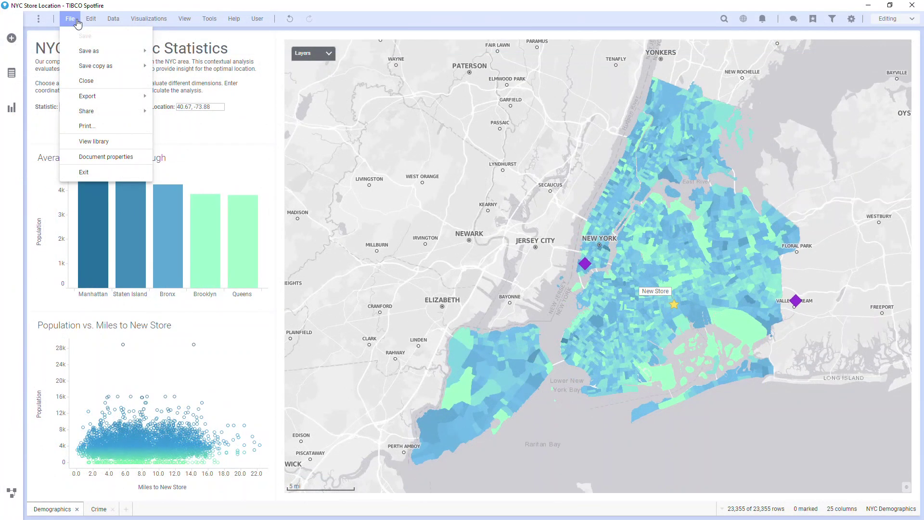
# Export all pages to PDF on Letter paper, fit to the PDF page, without page titles.
pyautogui.moveTo(95, 96)
pyautogui.click(202, 157)
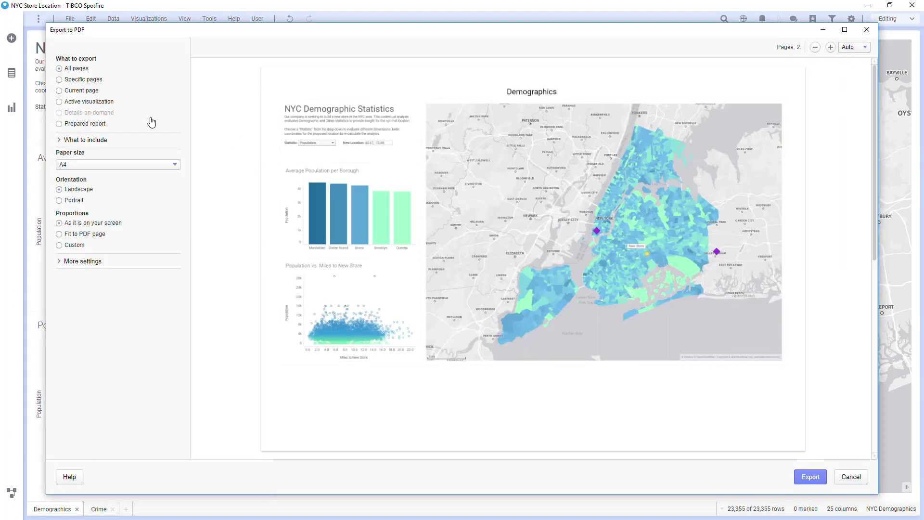
pyautogui.click(99, 140)
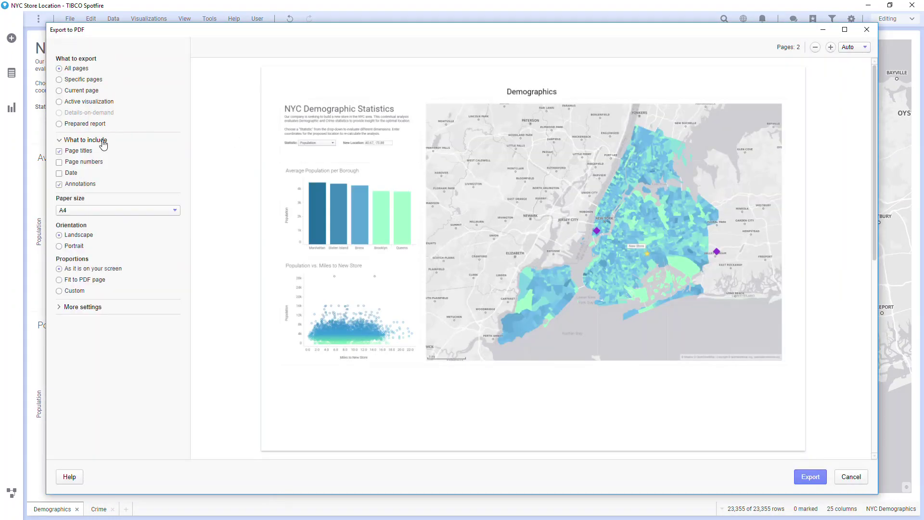
pyautogui.click(95, 151)
pyautogui.click(90, 210)
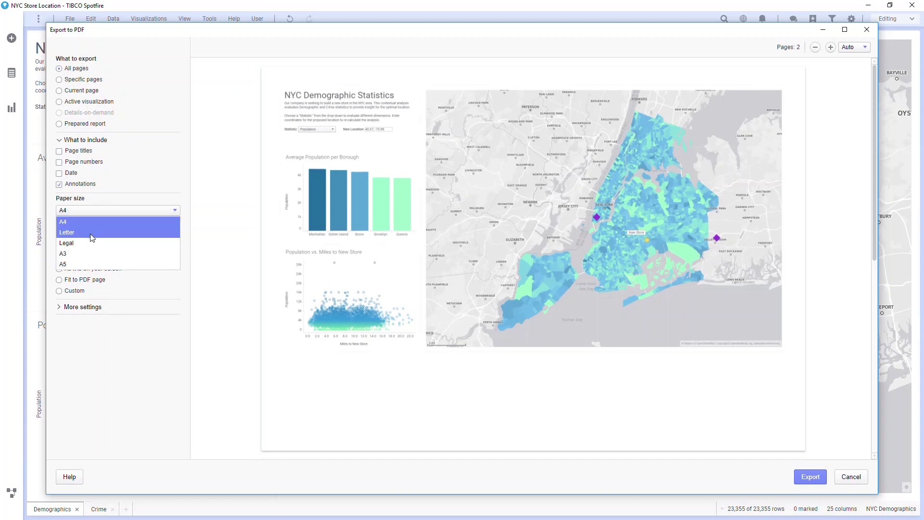
pyautogui.click(91, 232)
pyautogui.click(89, 283)
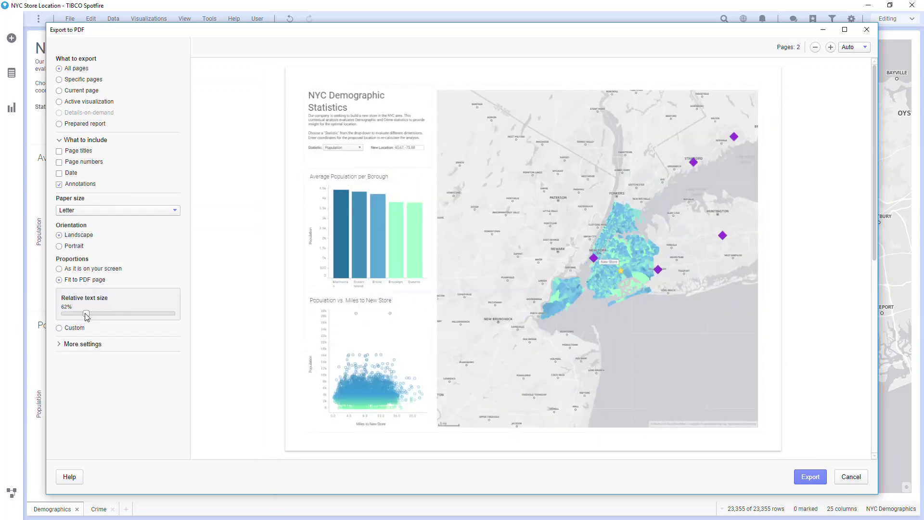
pyautogui.click(80, 345)
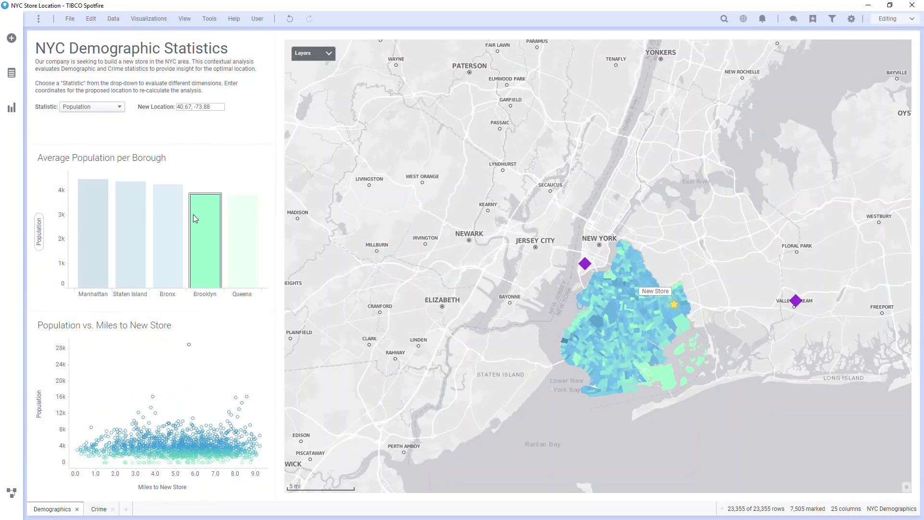
# Start exporting the marked NYC Demographics rows as a tab-separated text file, then cancel the save.
pyautogui.click(70, 19)
pyautogui.moveTo(99, 96)
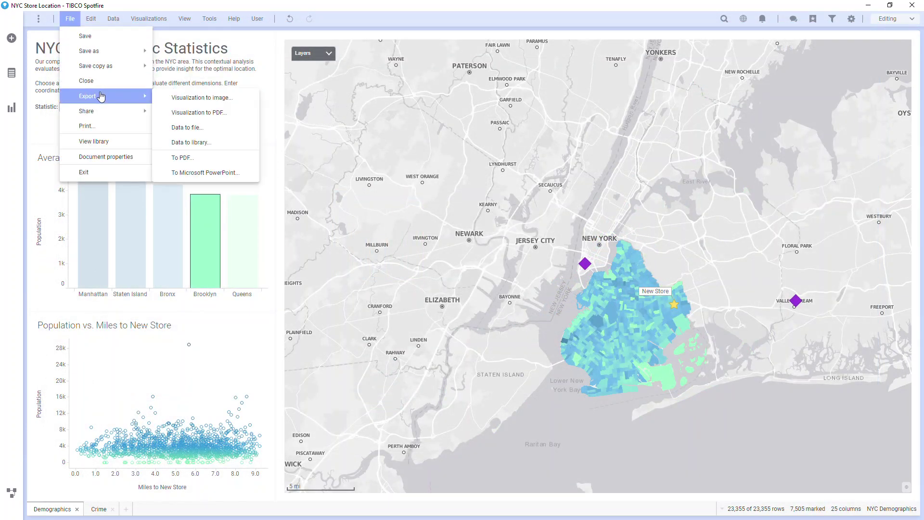
pyautogui.click(172, 127)
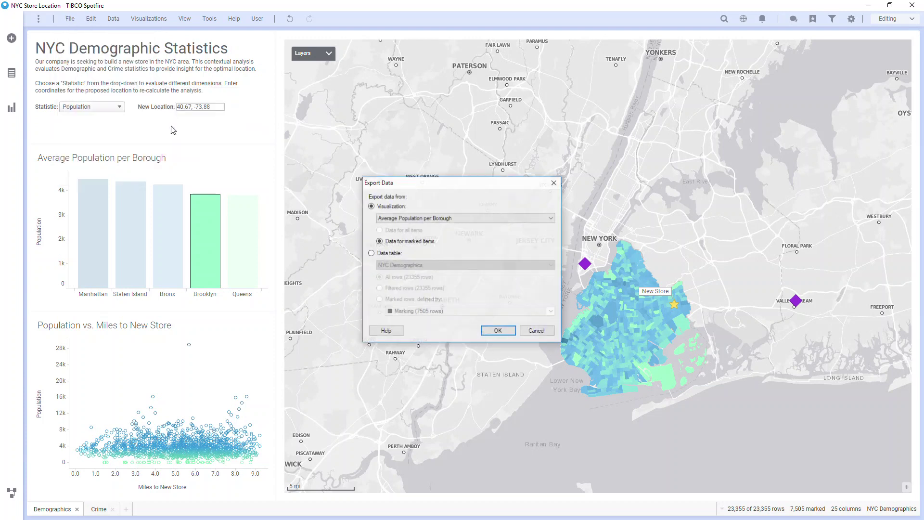
pyautogui.click(385, 253)
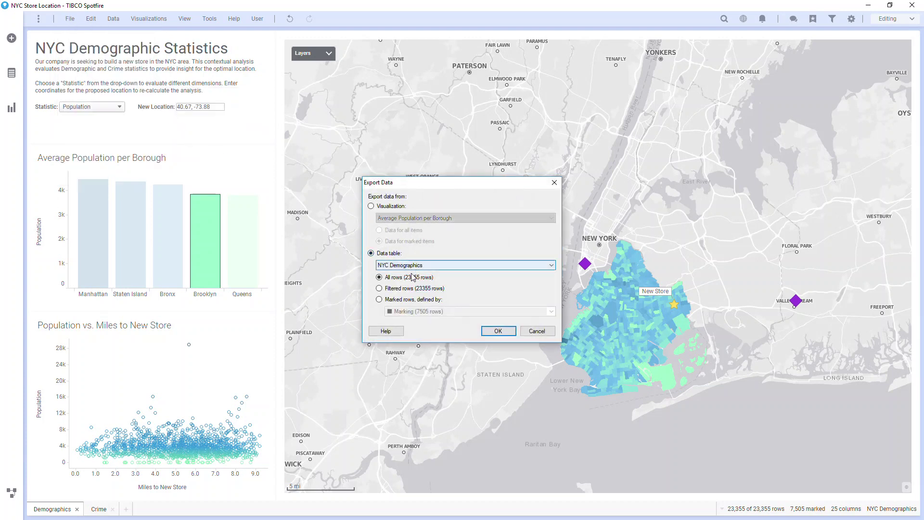
pyautogui.click(380, 299)
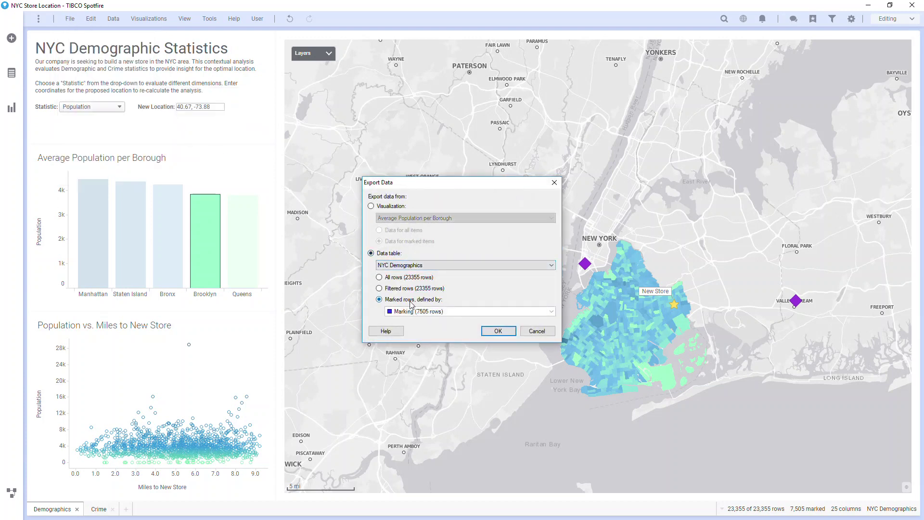
pyautogui.click(490, 331)
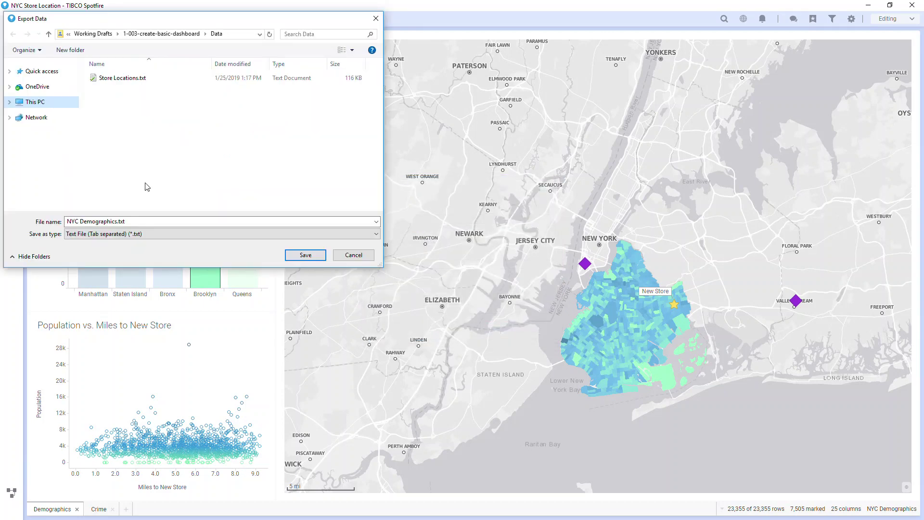
pyautogui.click(134, 235)
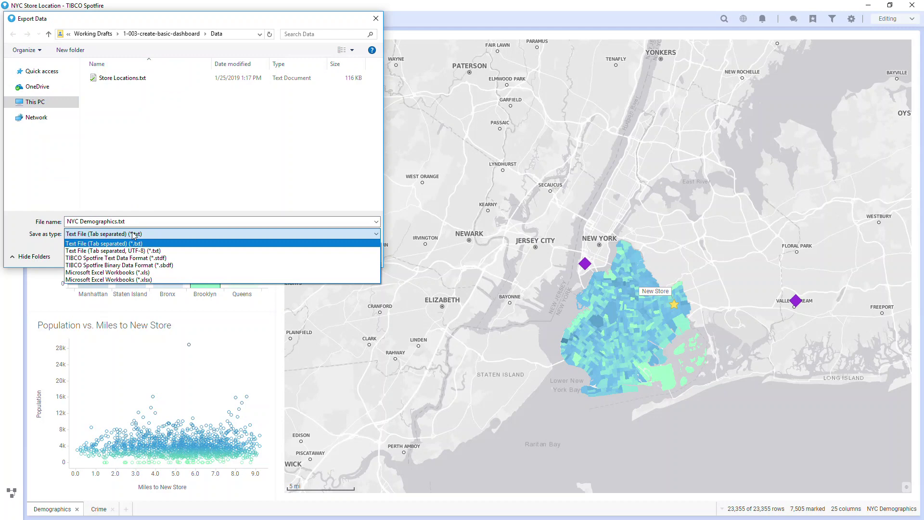
pyautogui.click(134, 234)
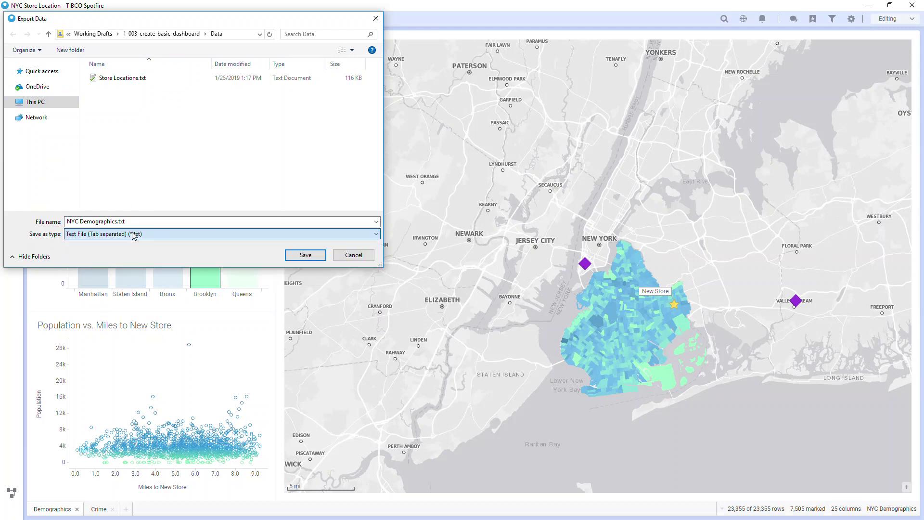
pyautogui.click(348, 262)
# Export the NYC Demographics table's data to the library instead.
pyautogui.click(68, 19)
pyautogui.moveTo(93, 97)
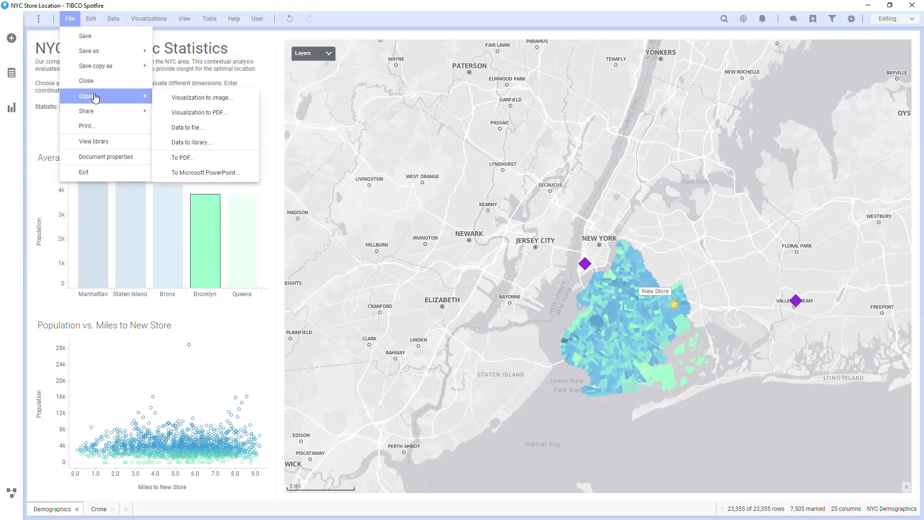
pyautogui.click(192, 143)
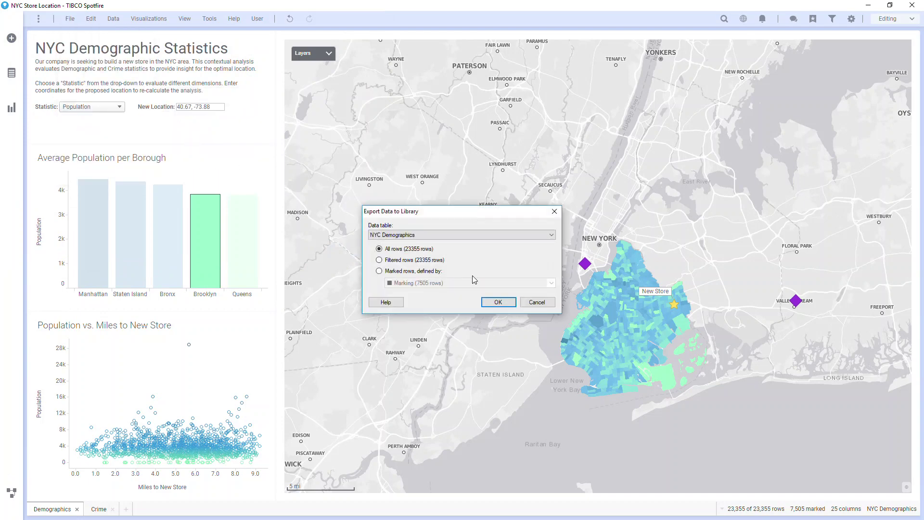